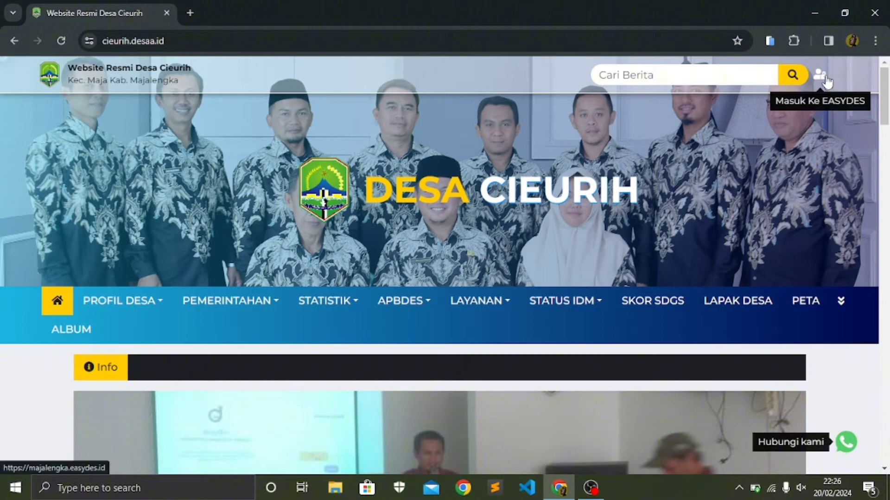
Enter EASYDES from the village website and open the Menu page under Pengaturan Web.
click(826, 80)
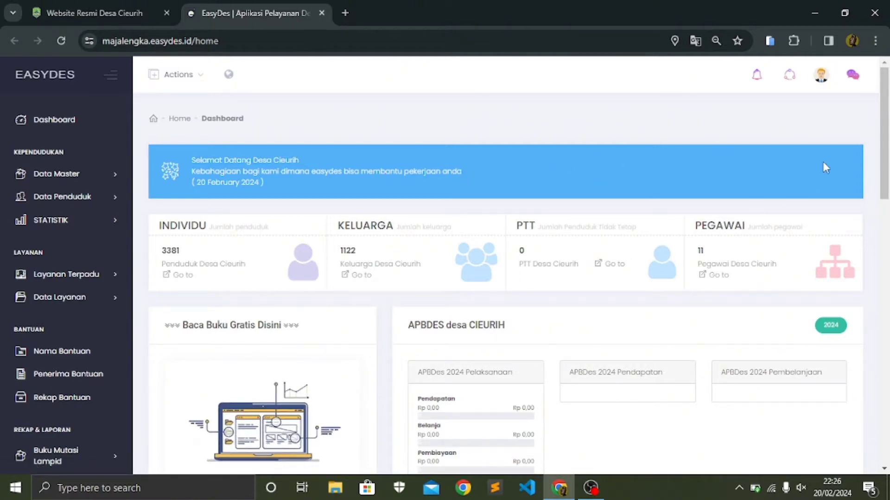
scroll(874, 121, down, 3)
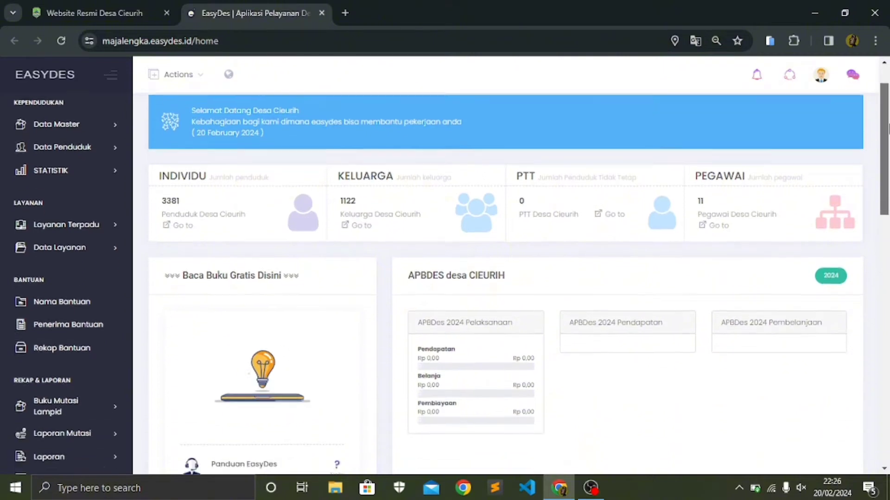
scroll(618, 232, down, 3)
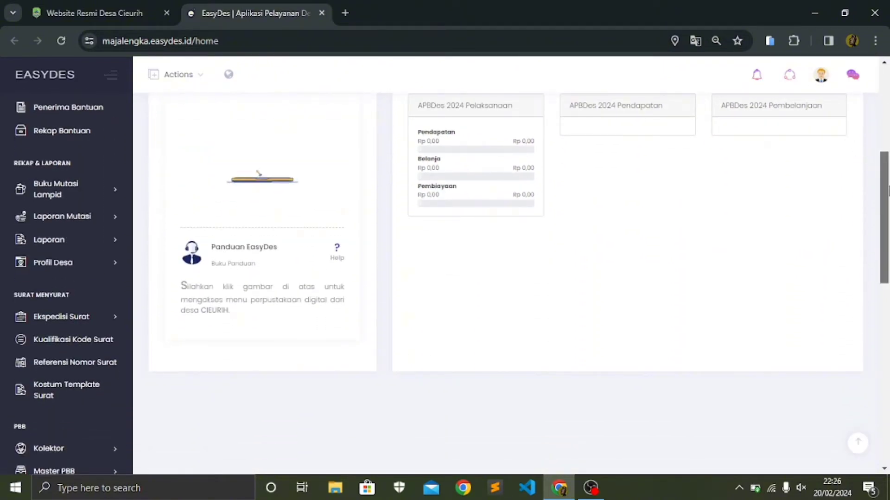
scroll(887, 207, down, 1)
drag(887, 207, 886, 303)
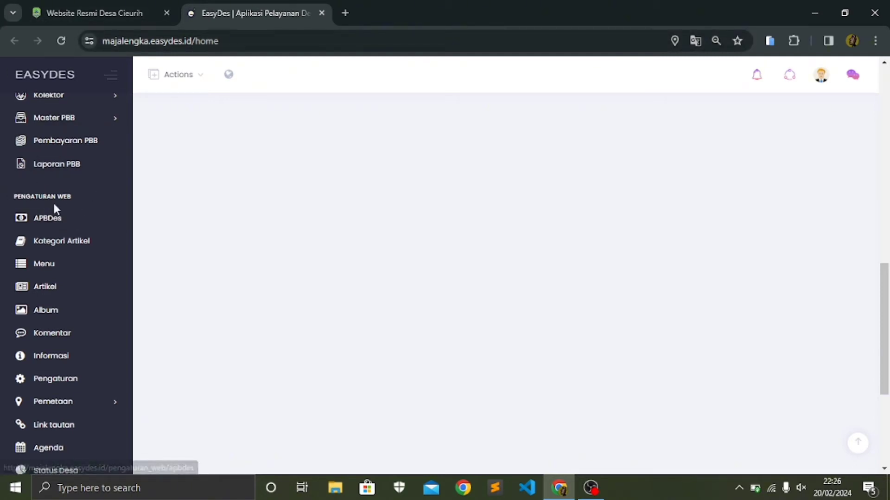
click(43, 267)
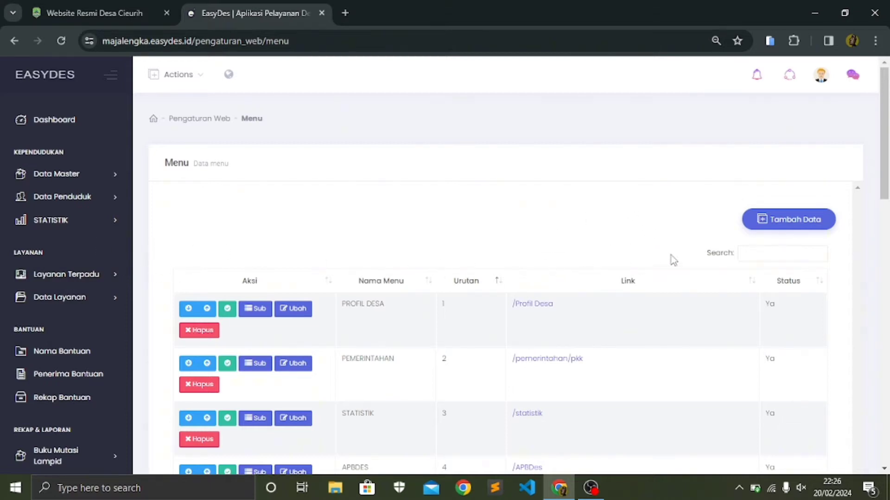
Start a new menu entry with the Nama Menu Bantuan.
click(767, 221)
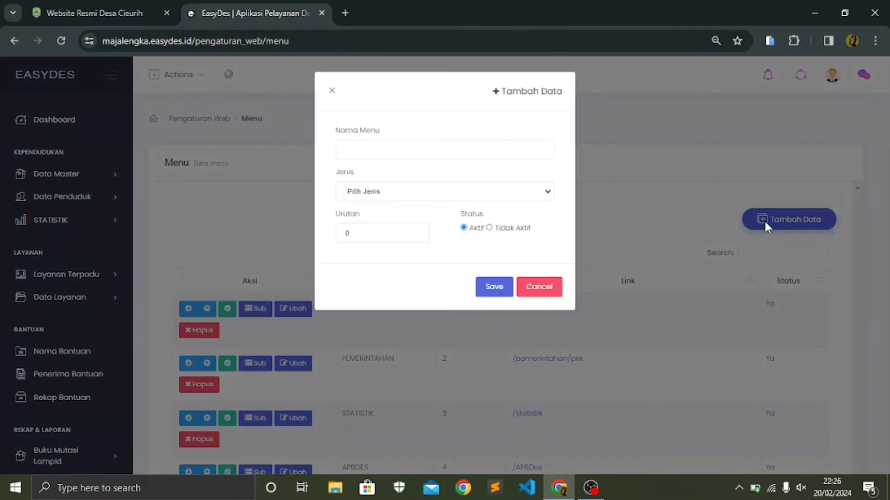
click(466, 144)
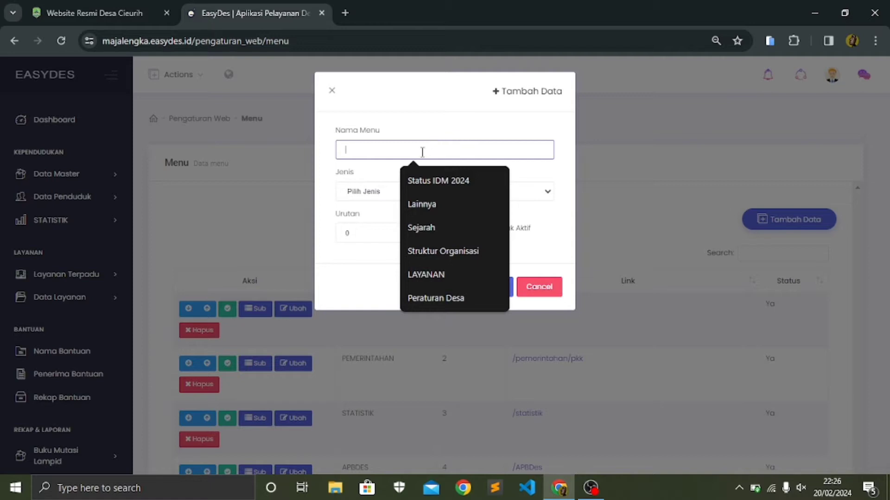
text(Bantuan)
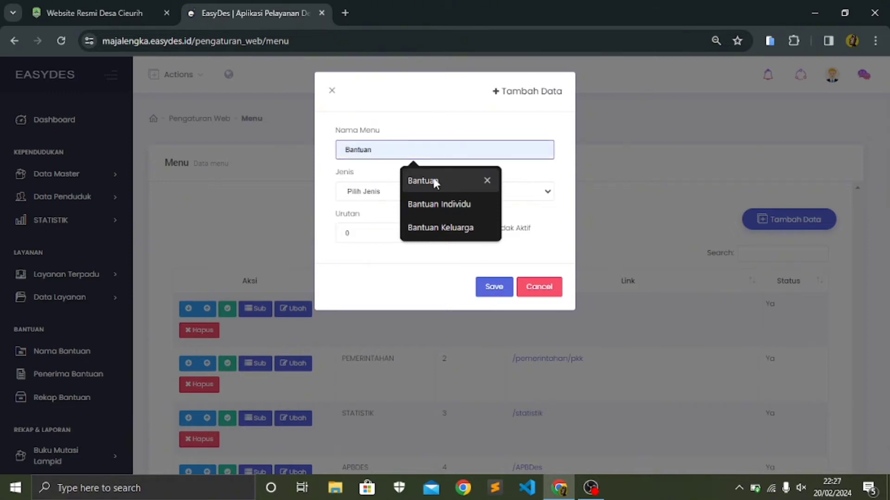
click(435, 180)
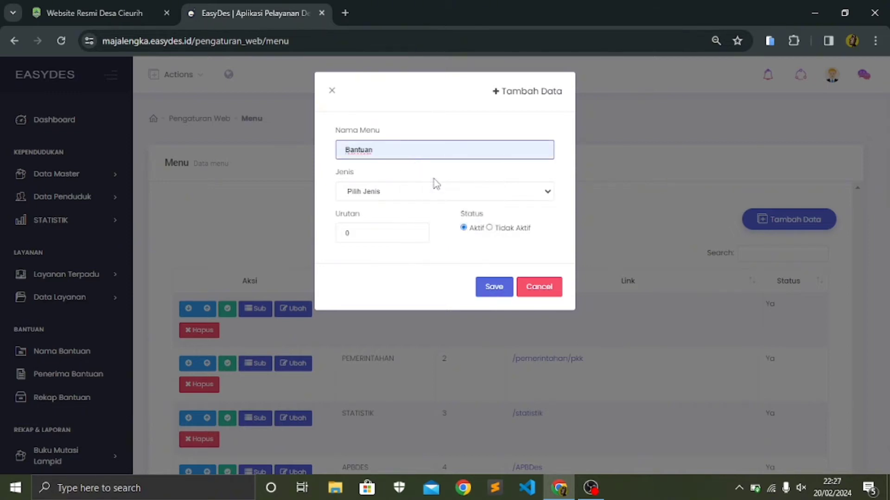
Set the new menu's Jenis to External and its Link to #.
click(411, 194)
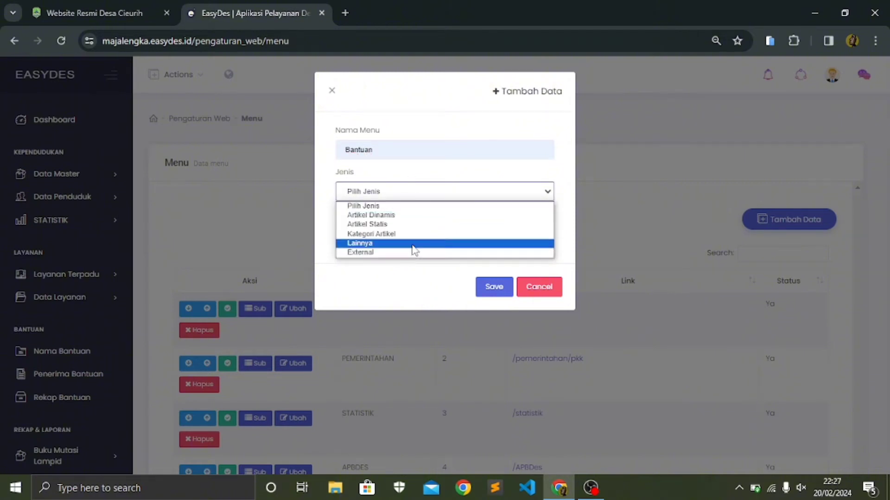
click(390, 253)
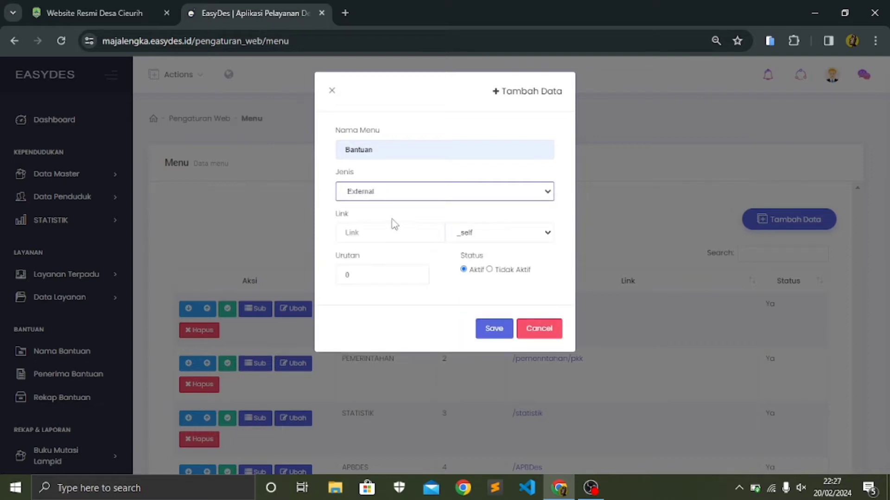
click(377, 237)
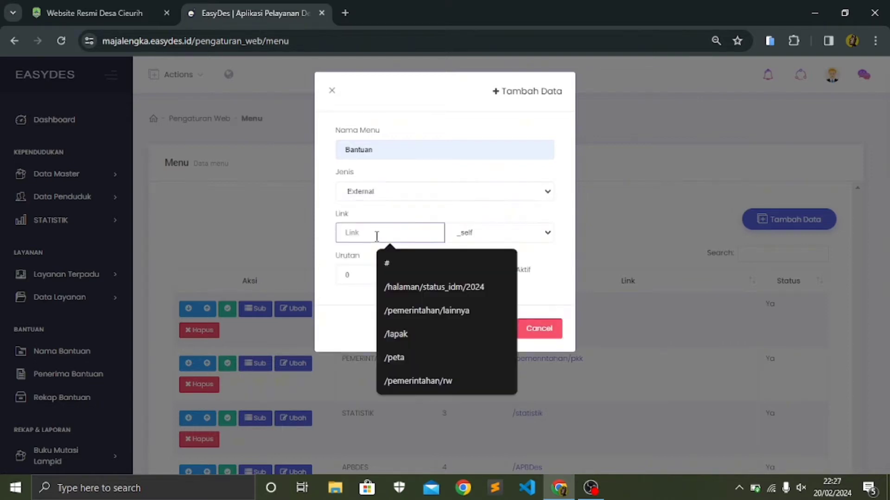
click(406, 260)
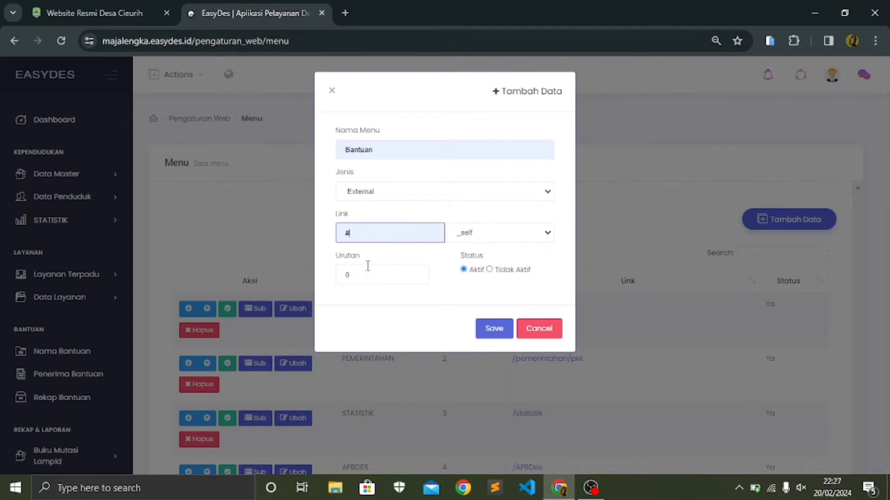
Check the order of the existing menus on the village website and set the new entry's Urutan to 11.
click(372, 273)
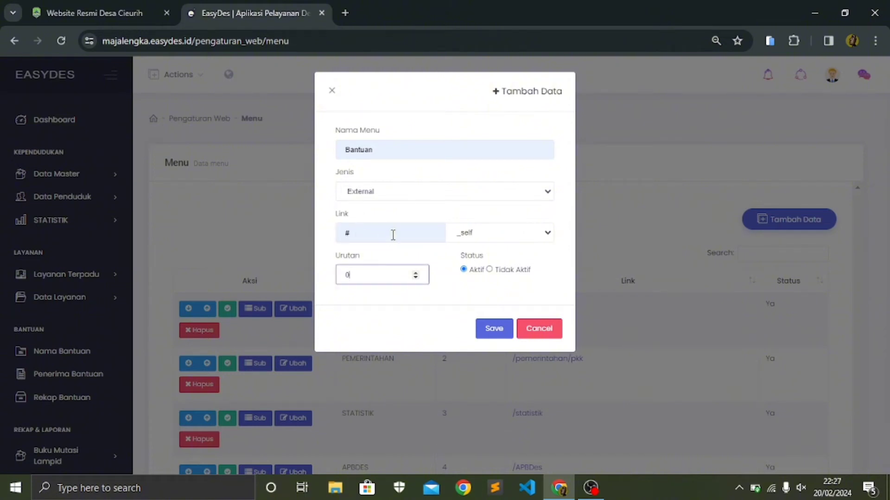
click(107, 13)
mouse_move(122, 298)
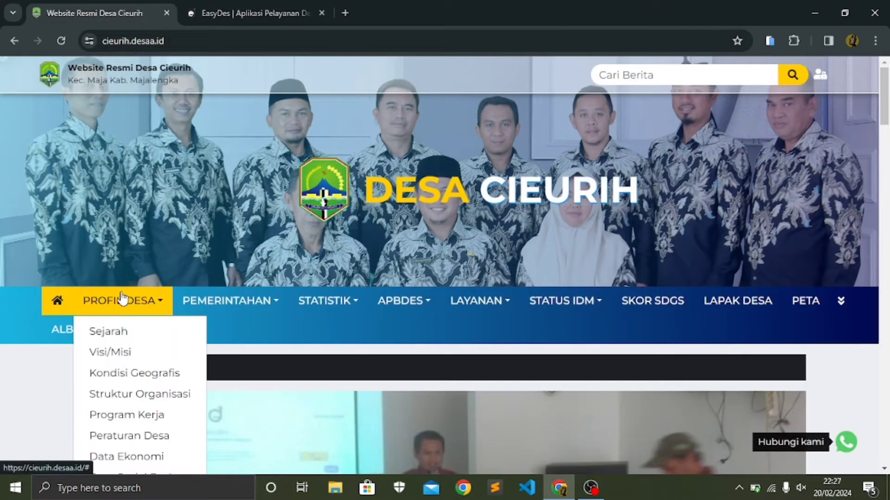
mouse_move(197, 304)
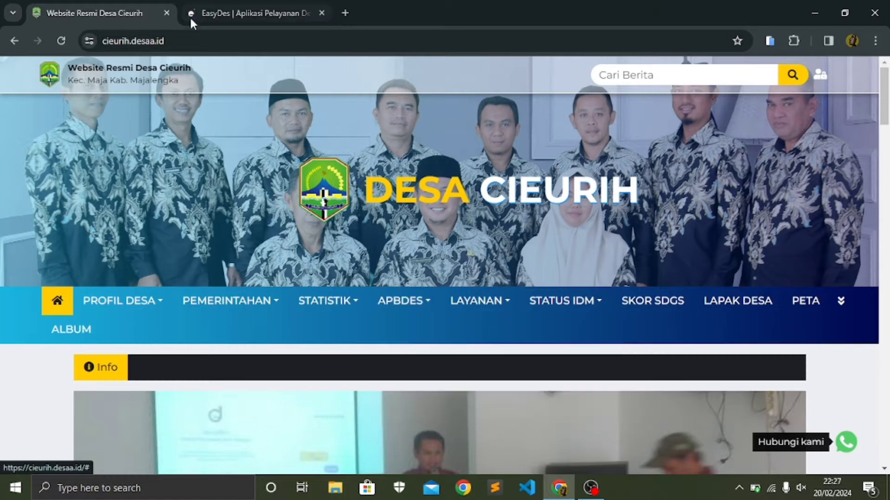
click(215, 14)
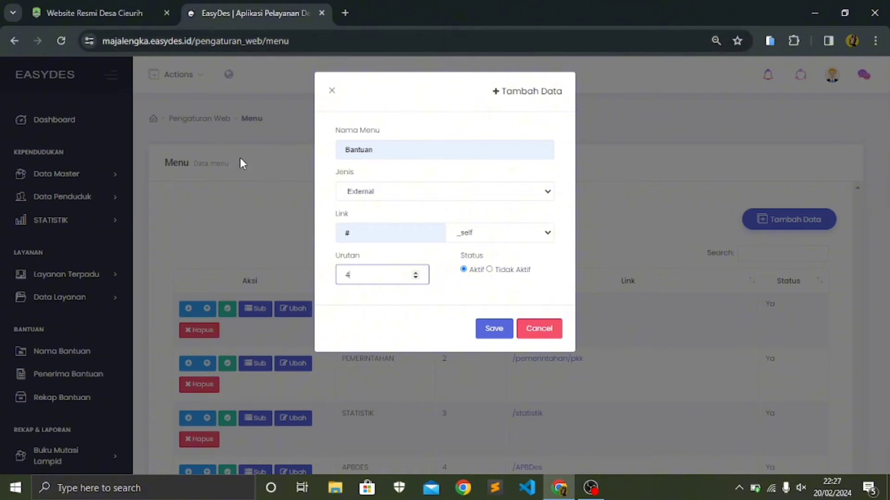
click(119, 13)
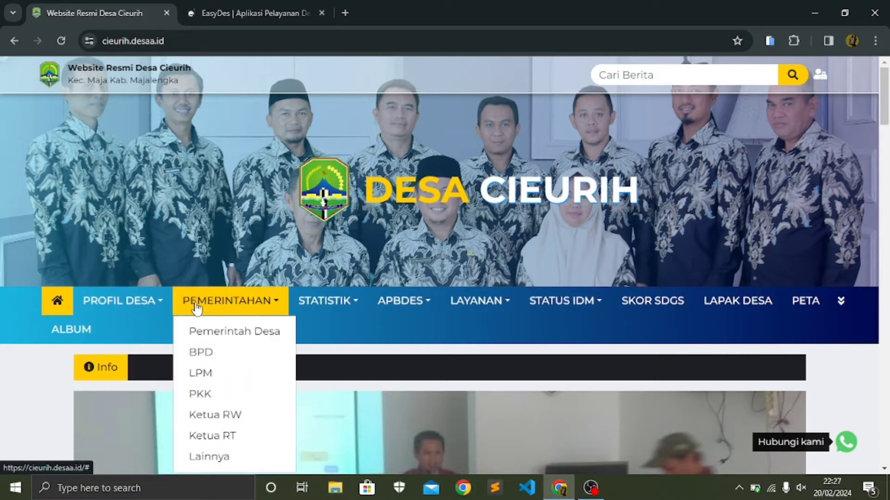
mouse_move(333, 302)
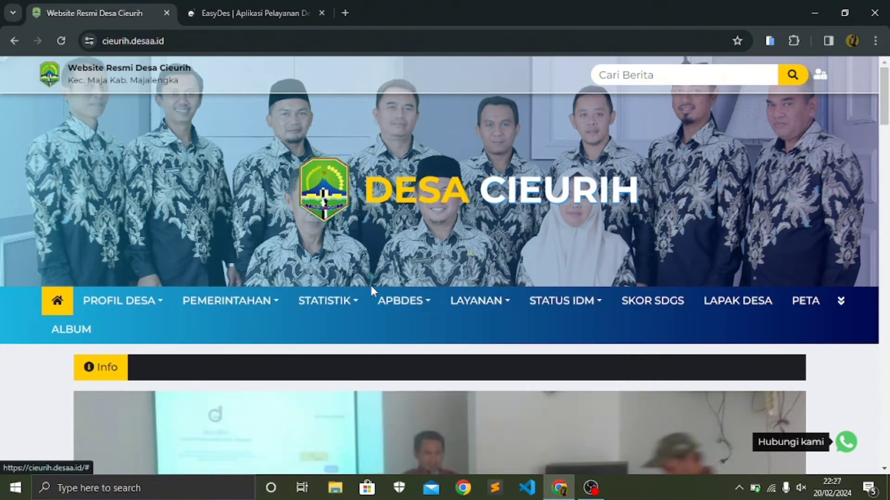
mouse_move(406, 317)
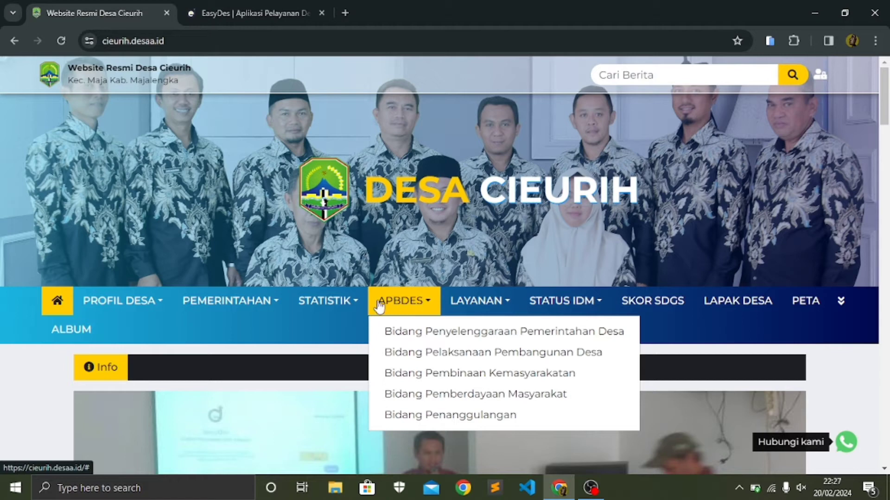
click(235, 6)
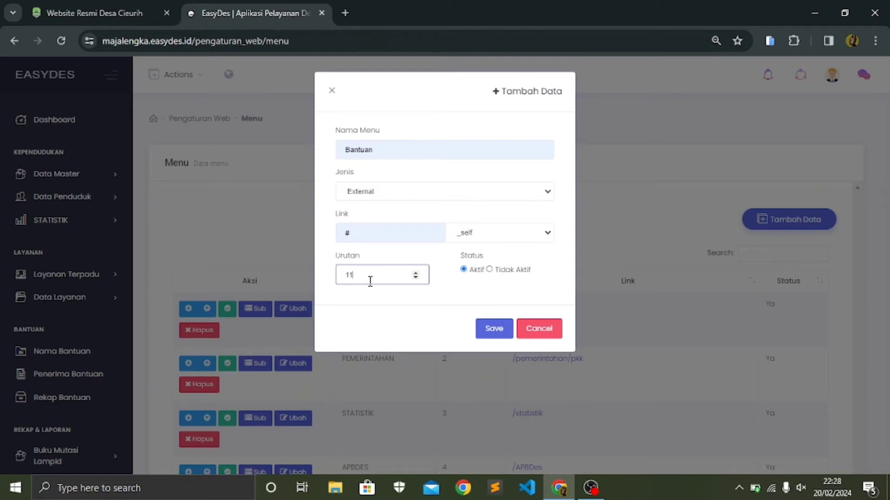
Keep the Bantuan menu's Status as Aktif and save the entry.
click(400, 298)
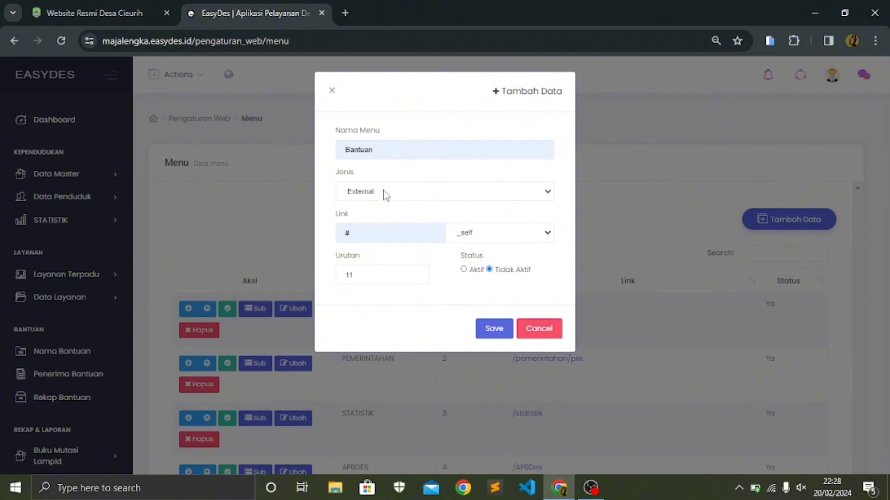
click(83, 11)
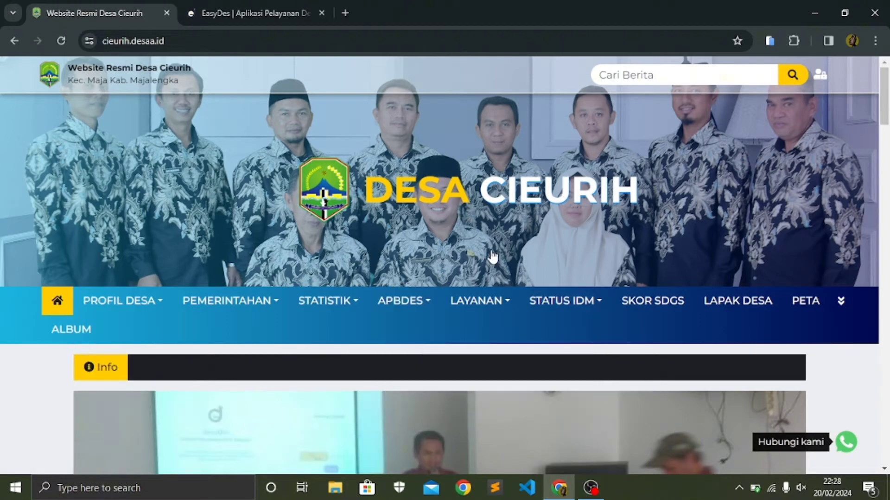
click(245, 10)
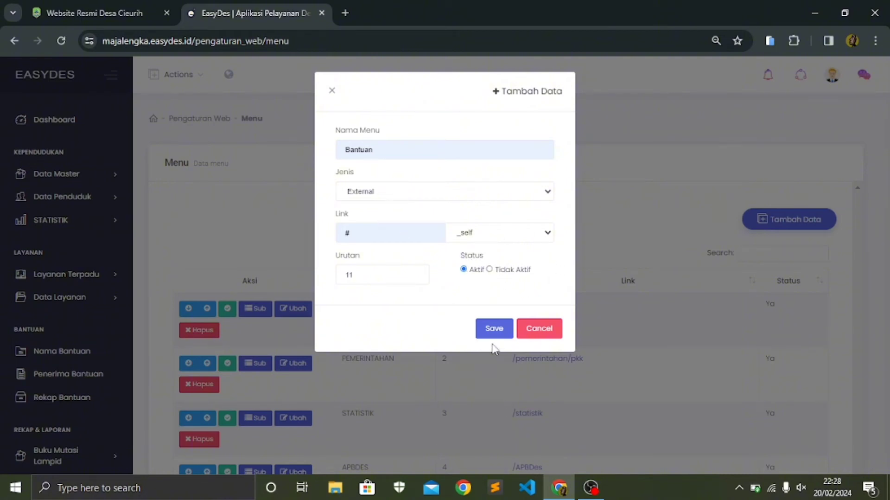
click(495, 330)
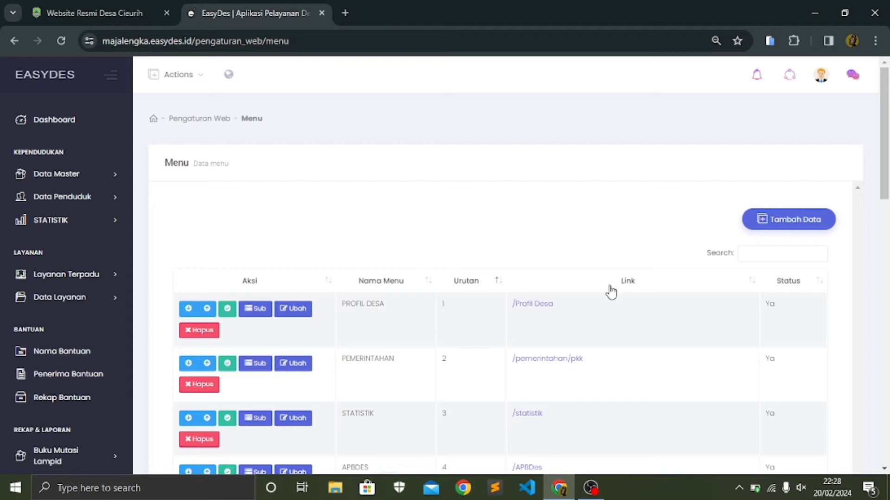
Find the Bantuan entry on page 2 of the menu list and open its submenu list.
drag(889, 159, 888, 320)
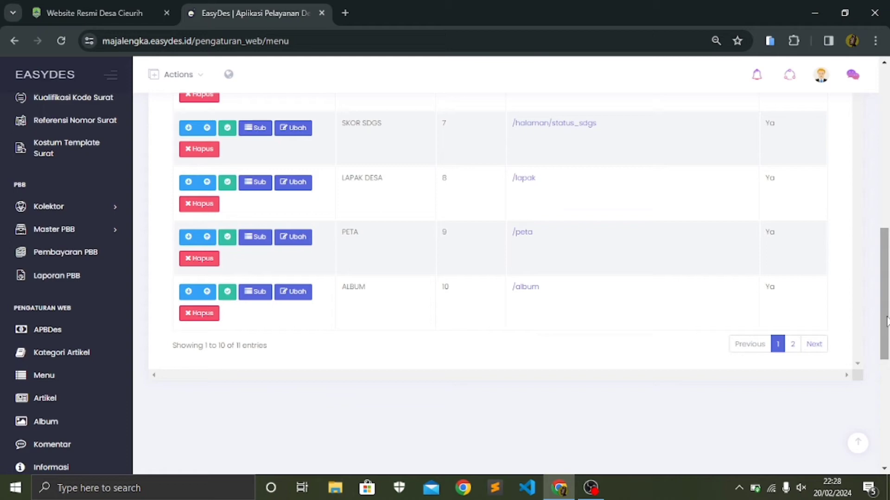
click(794, 345)
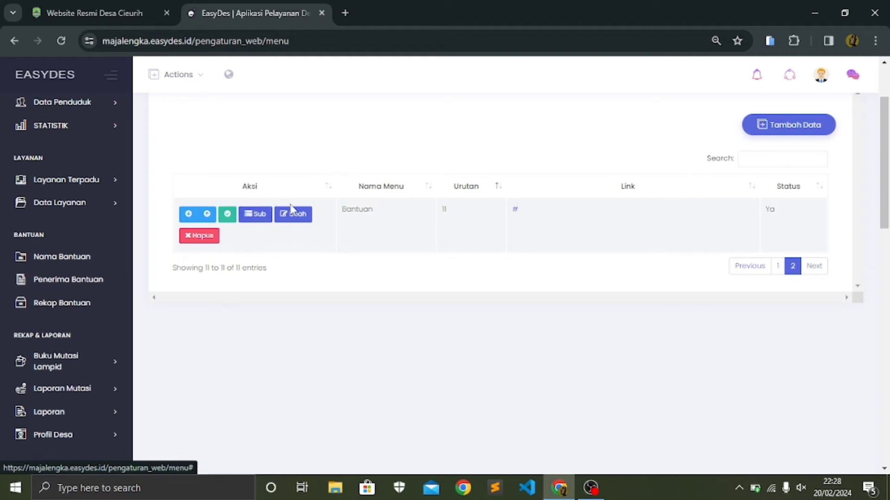
click(257, 221)
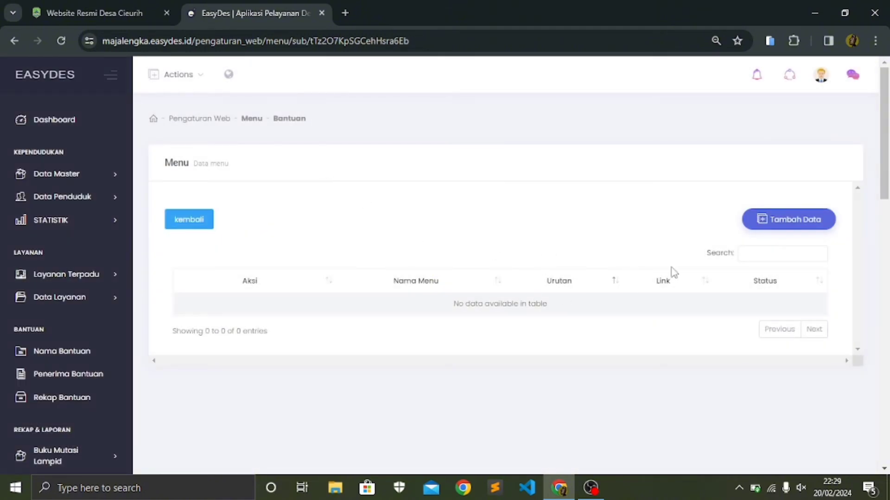
Start a new submenu entry under Bantuan with the Nama Menu Bantuan Individu.
click(792, 228)
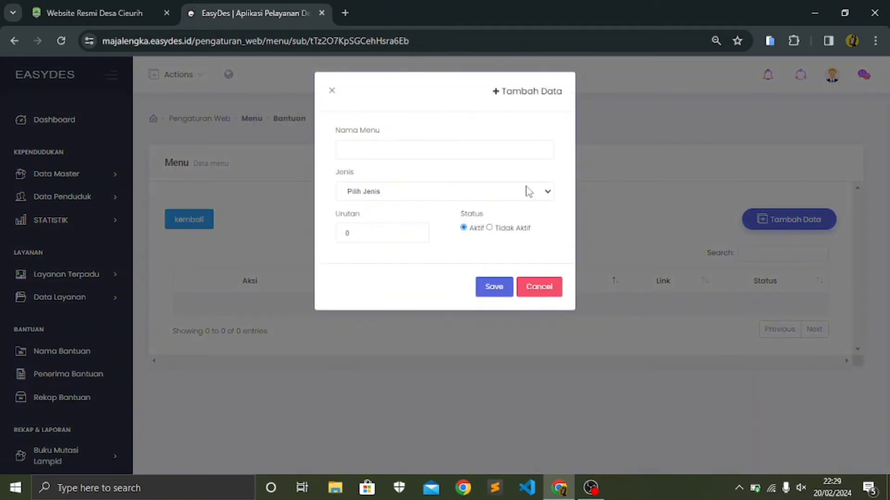
click(474, 155)
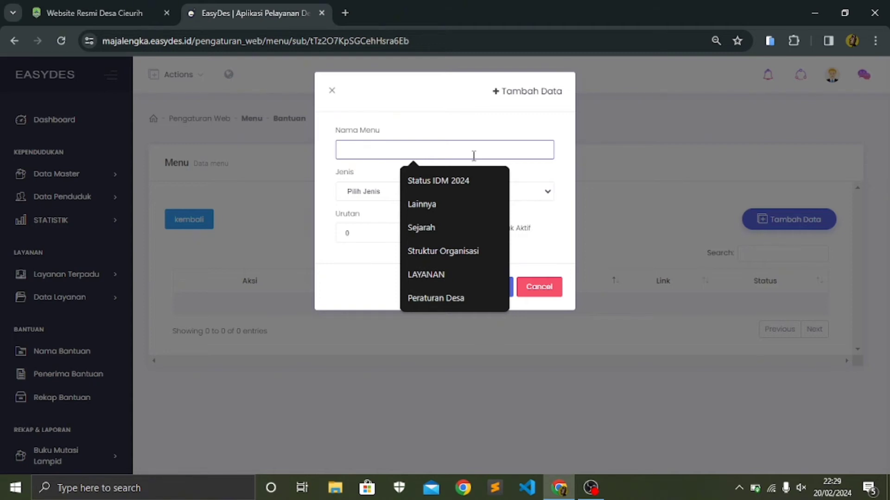
text(Ba)
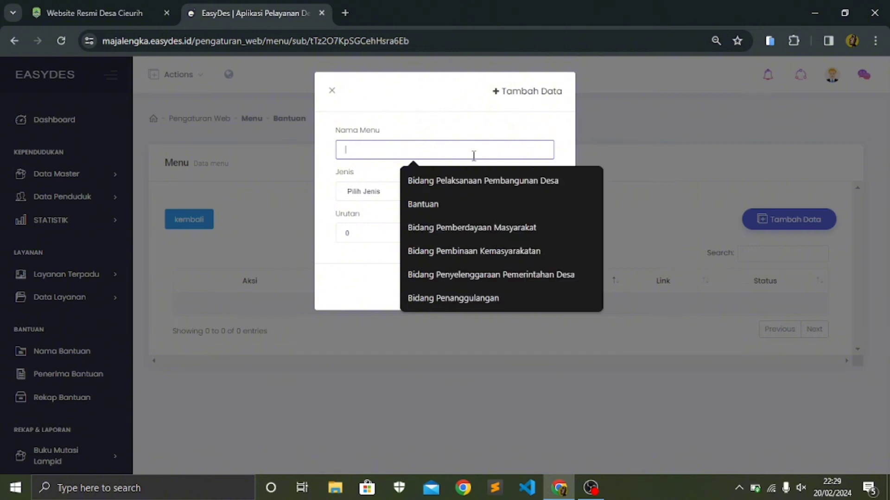
key(Down)
key(Down)
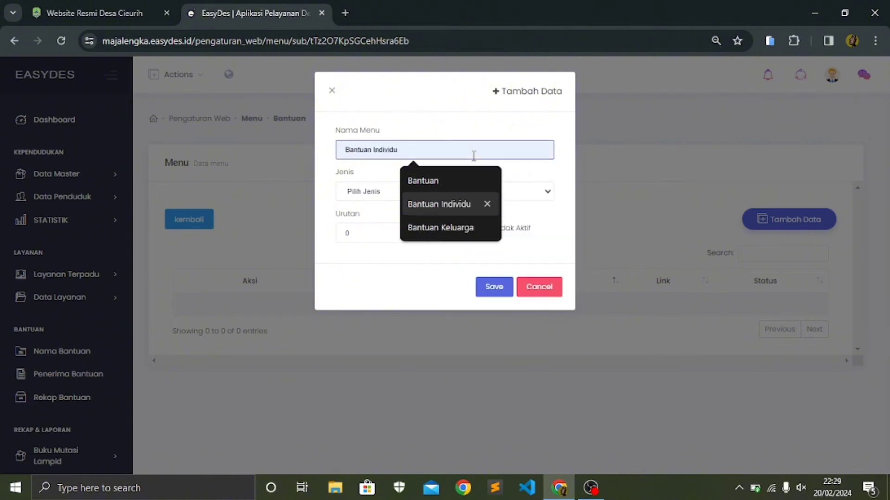
key(Return)
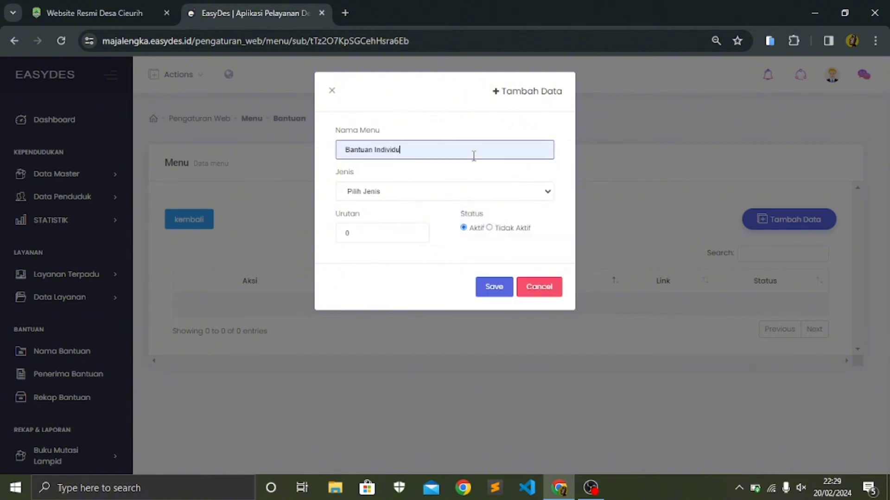
Set the Bantuan Individu submenu's Jenis to Lainnya and its Link to Bantuan Individu.
click(420, 192)
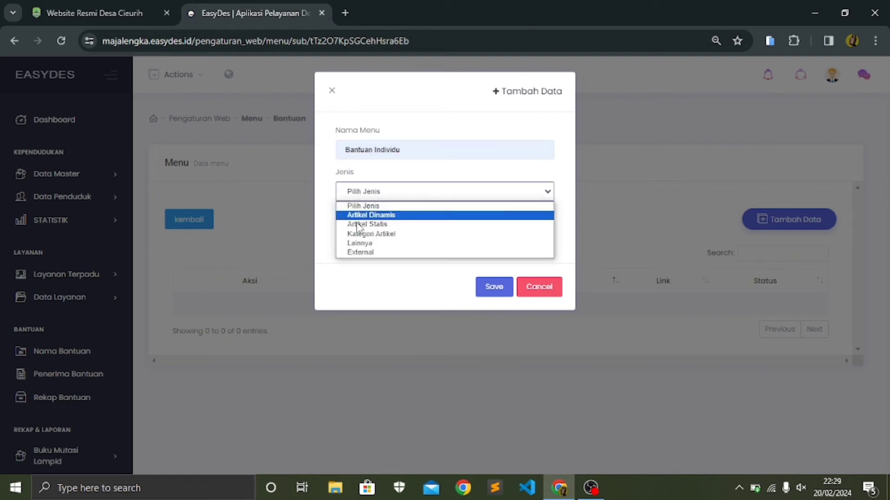
click(402, 244)
click(406, 234)
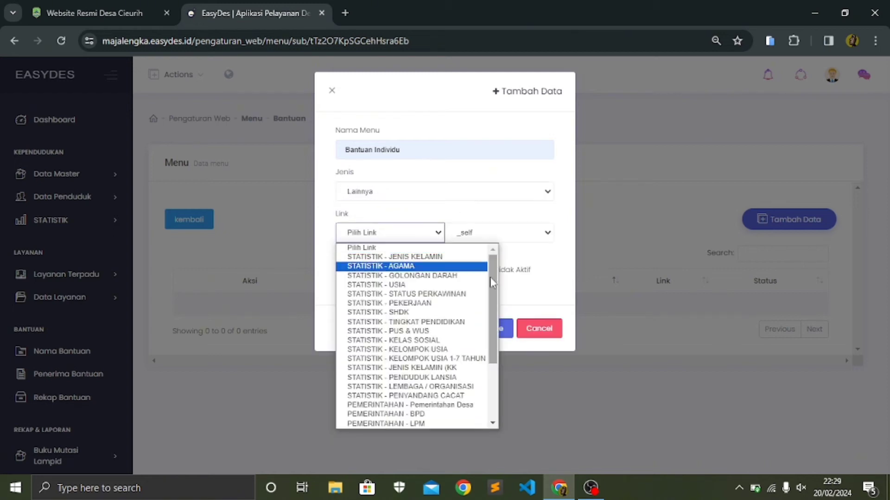
drag(494, 308, 508, 394)
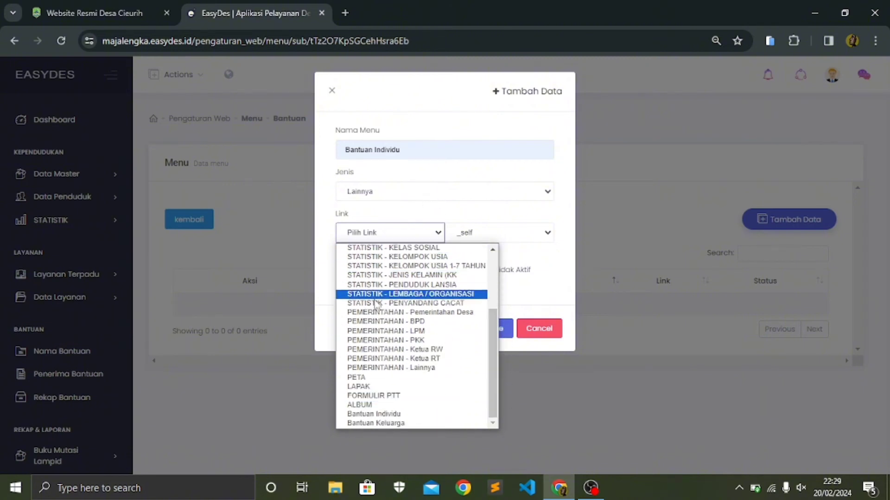
click(388, 419)
Set the Bantuan Individu submenu's Urutan to 1 and save the entry.
click(381, 272)
text(1)
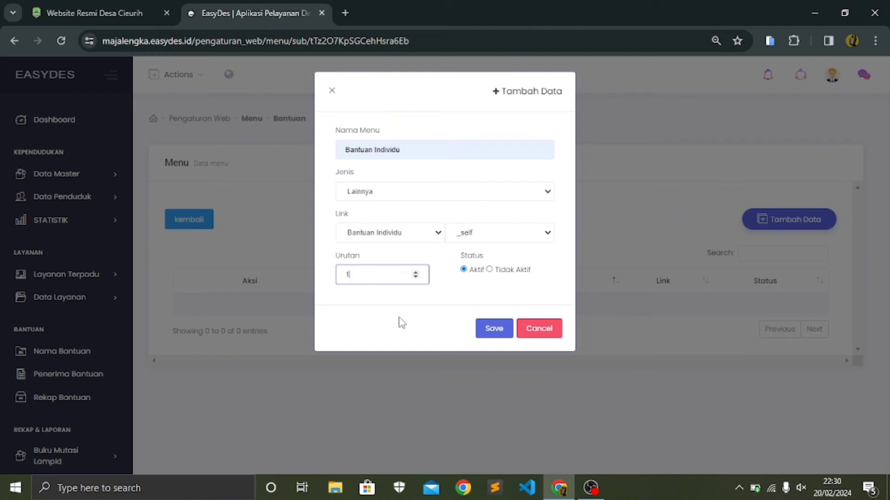
click(492, 333)
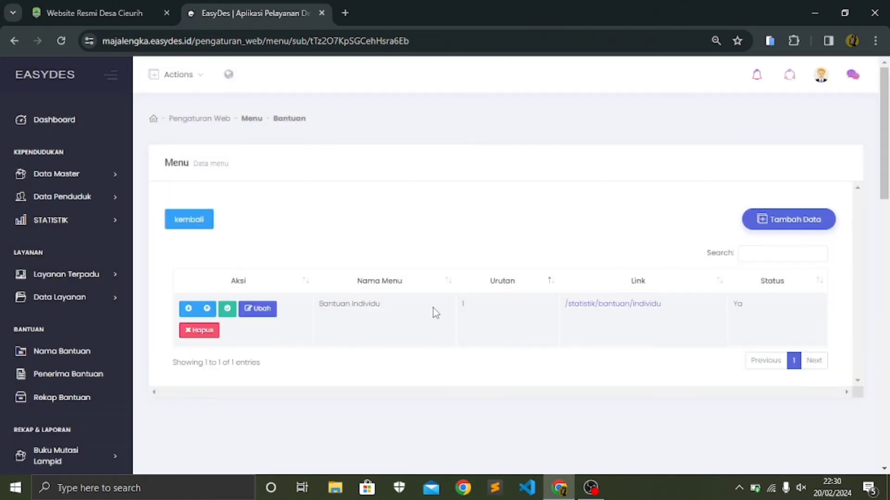
Start another submenu entry under Bantuan with the Nama Menu Bantuan Keluarga.
click(794, 219)
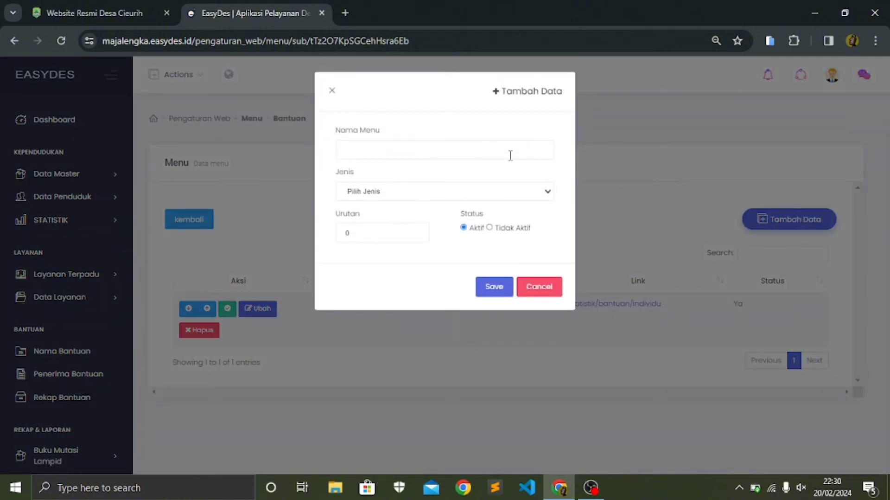
click(511, 155)
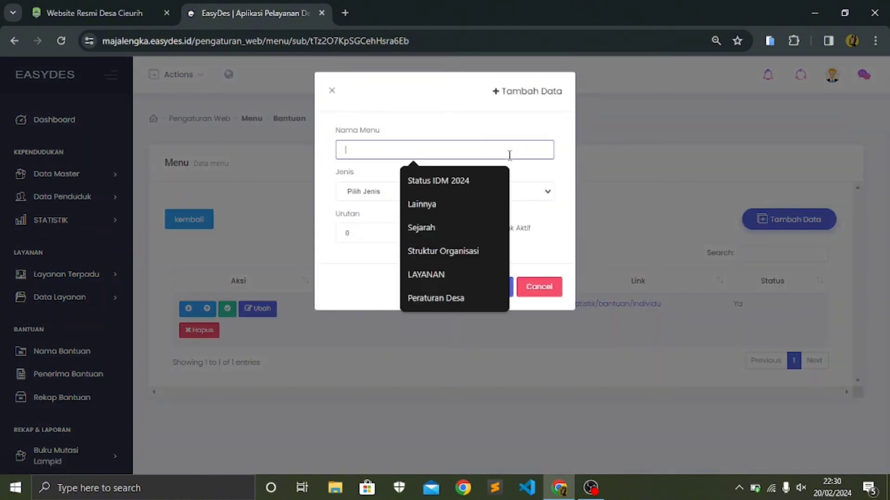
text(Ban)
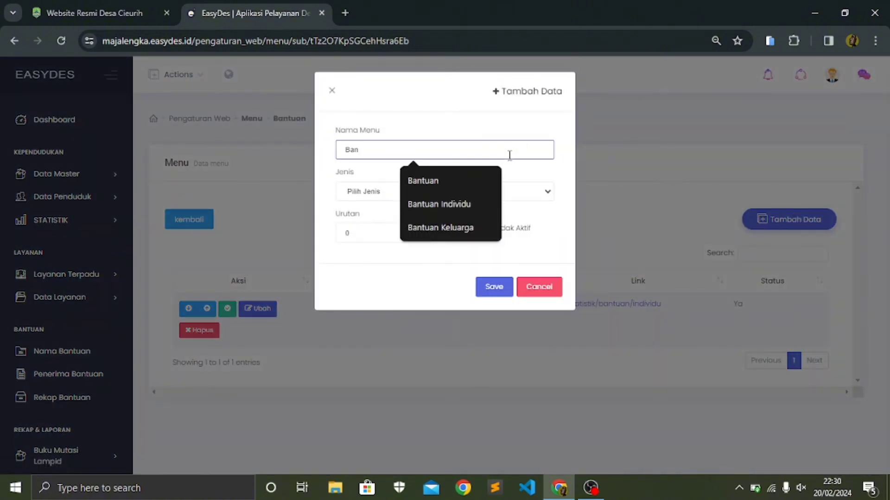
key(Down)
key(Down)
key(Down)
key(Return)
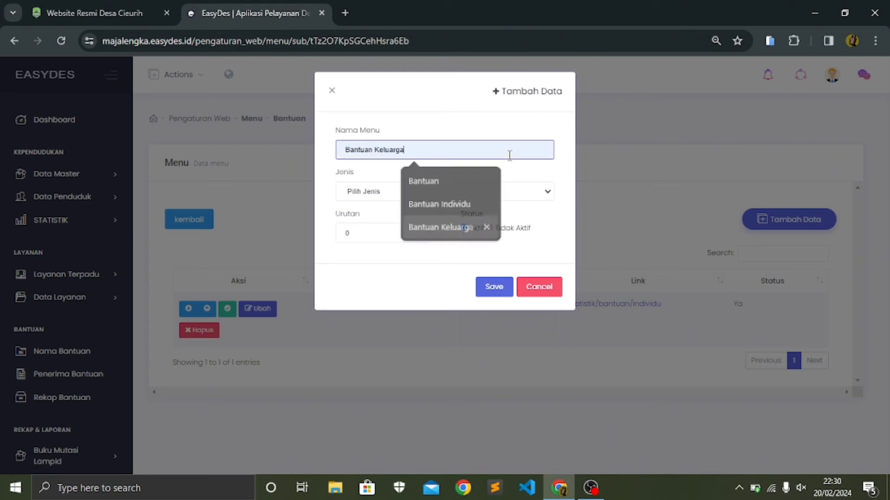
Set the Bantuan Keluarga submenu's Jenis to Lainnya and its Link to Bantuan Keluarga.
click(504, 196)
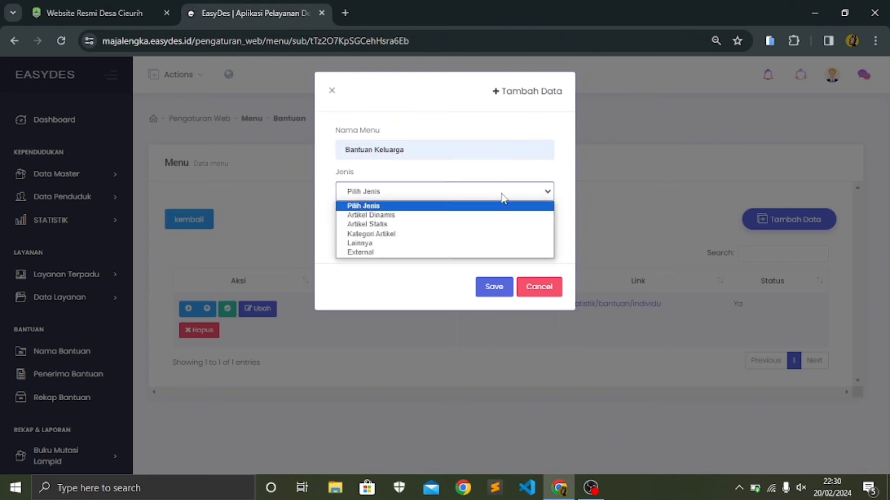
click(421, 246)
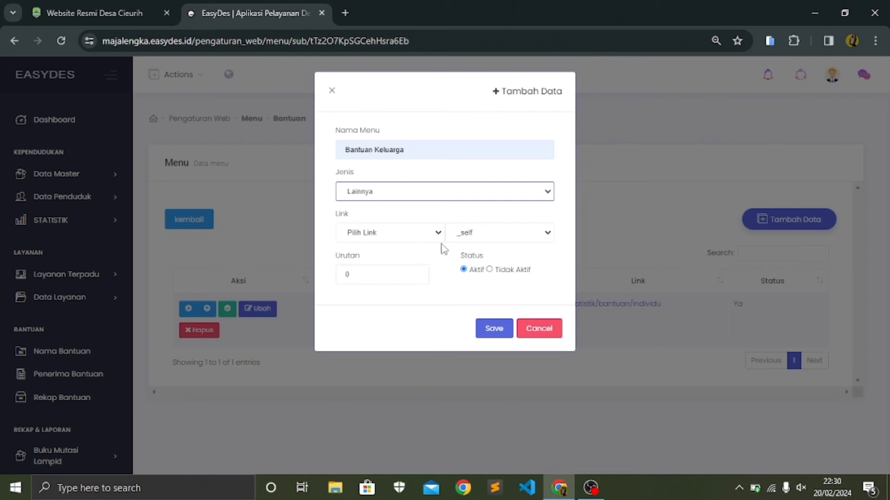
click(436, 234)
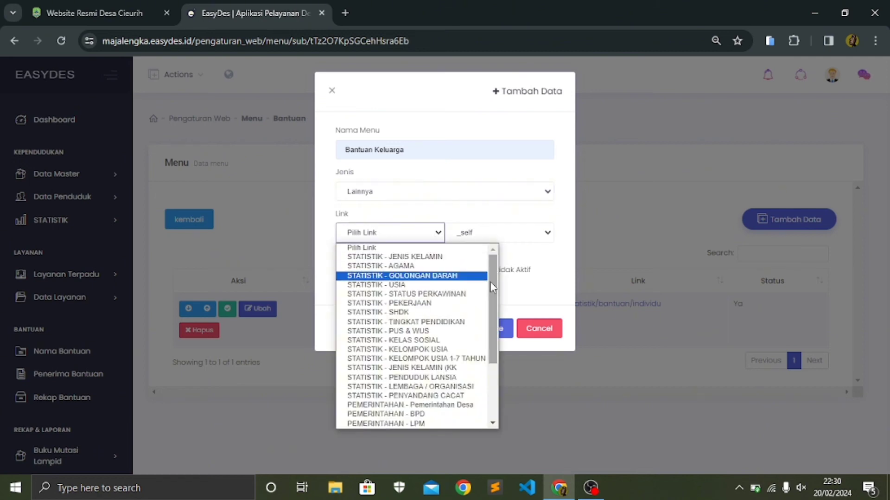
drag(493, 285, 493, 340)
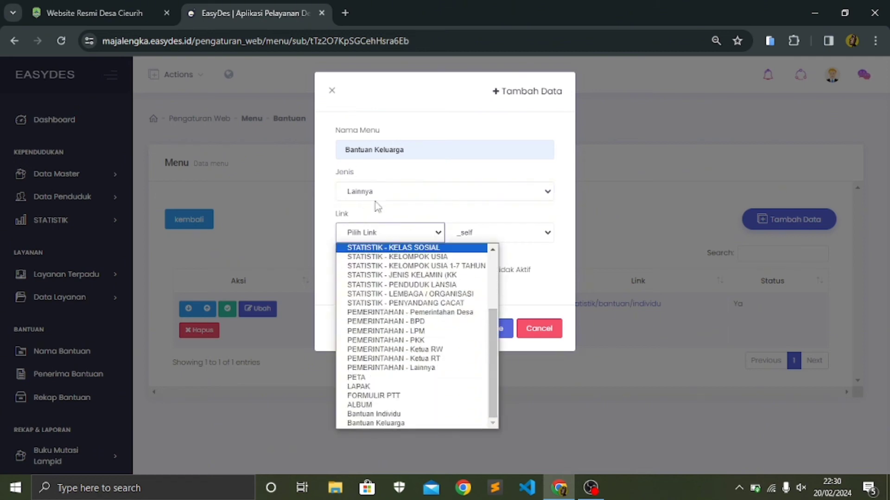
click(388, 423)
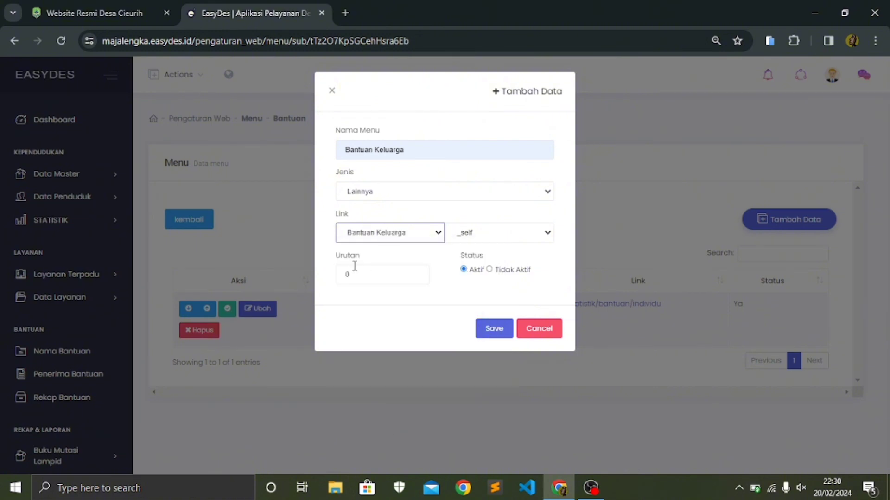
Set the Bantuan Keluarga submenu's Urutan to 2 and save the entry.
click(377, 279)
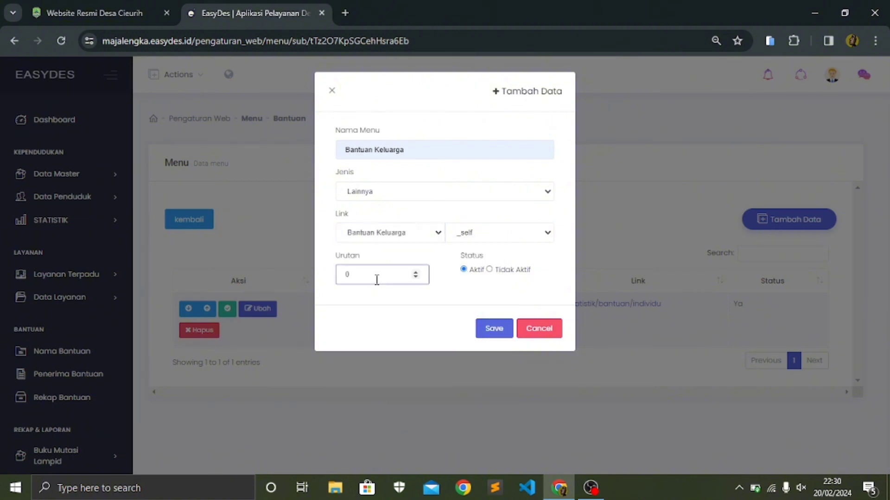
key(BackSpace)
text(2)
click(487, 338)
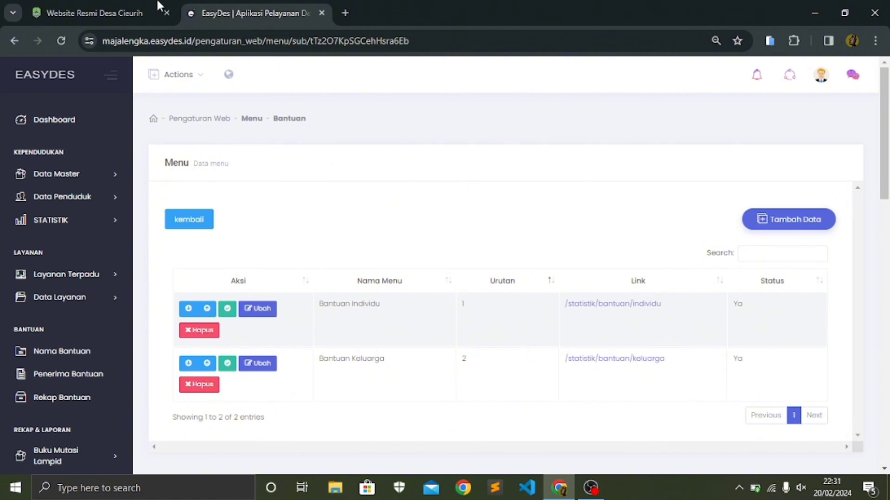
Reload the village website and expand its full navigation menu to check the Bantuan entry among the existing menus.
click(123, 11)
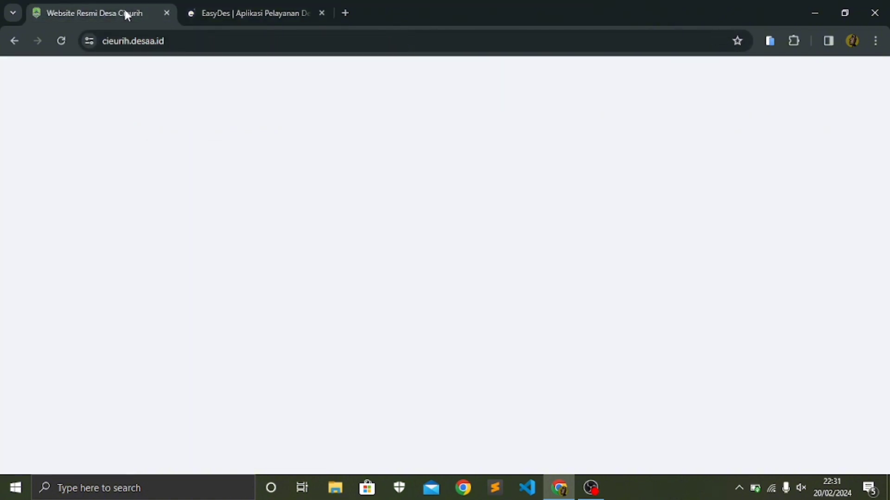
click(62, 40)
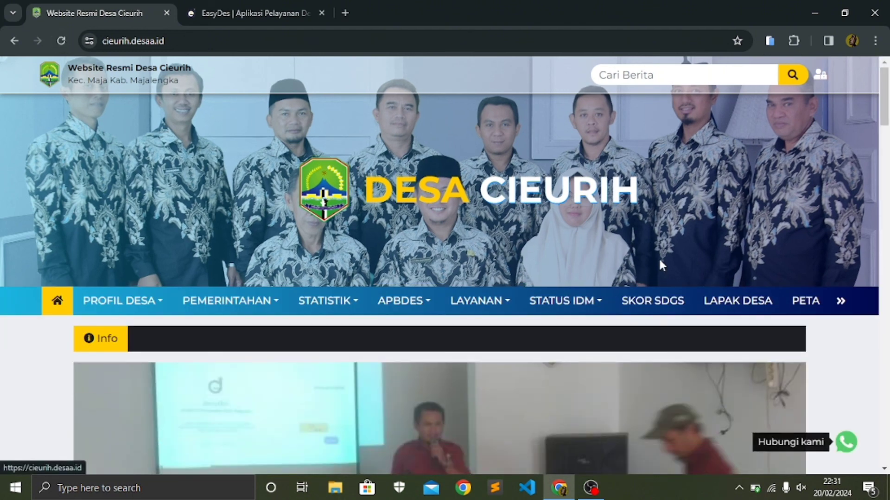
click(840, 303)
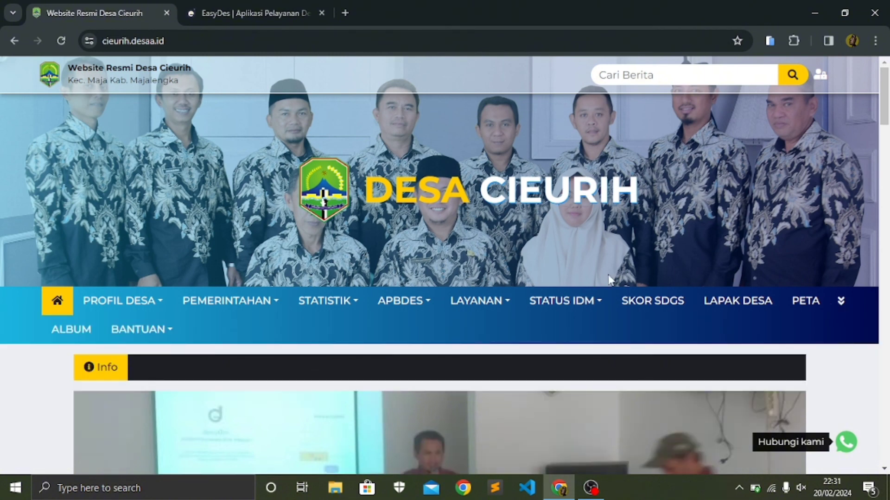
mouse_move(95, 307)
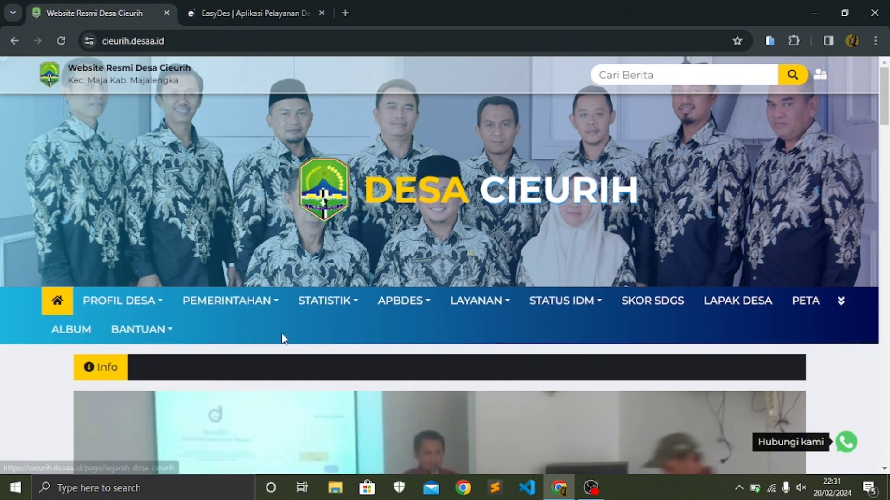
mouse_move(262, 340)
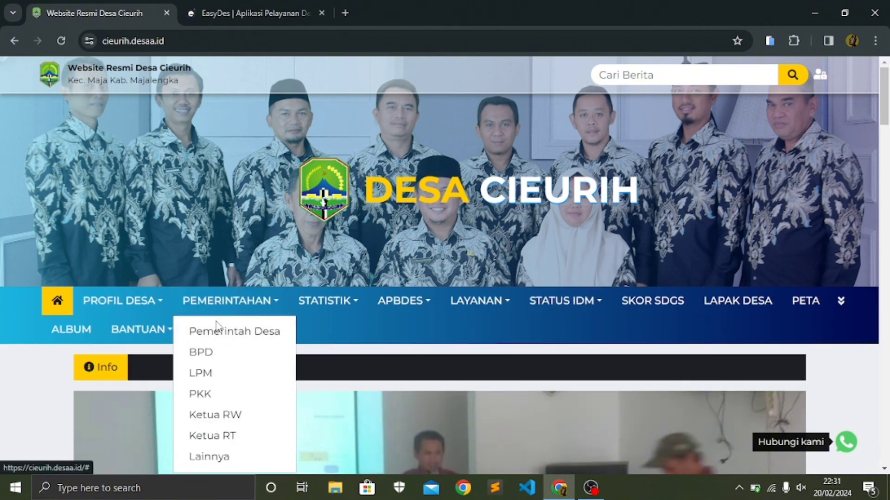
mouse_move(143, 304)
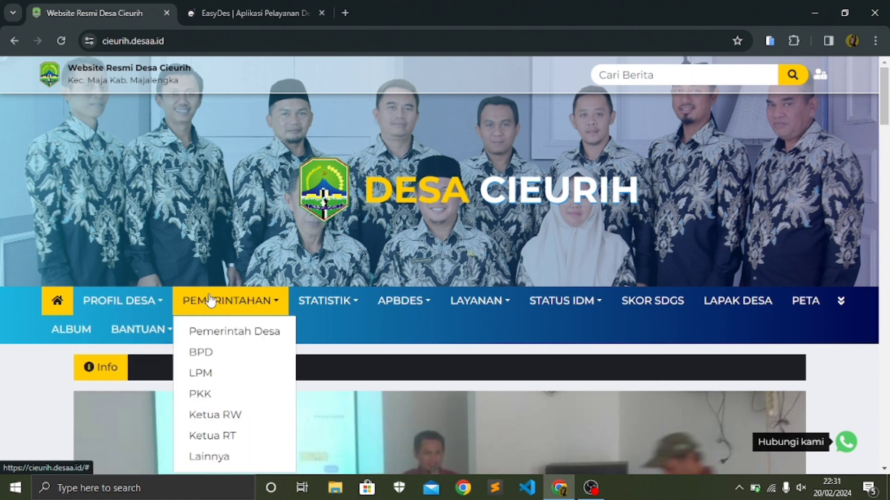
mouse_move(411, 310)
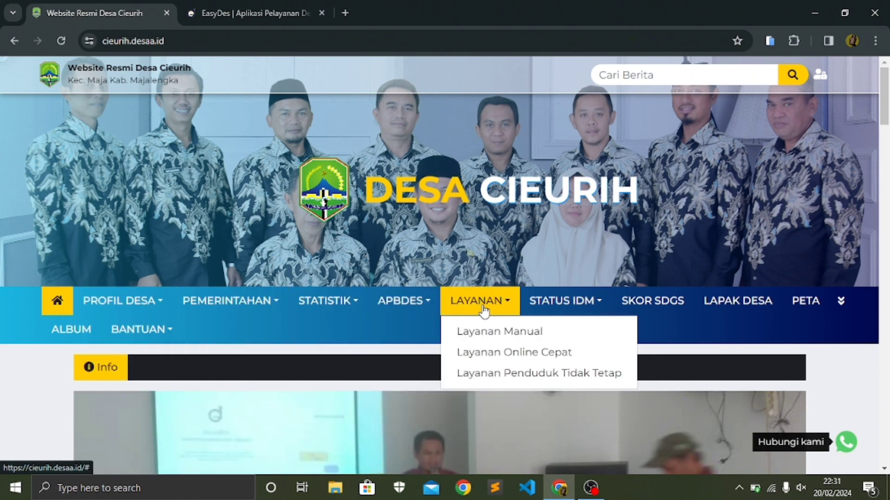